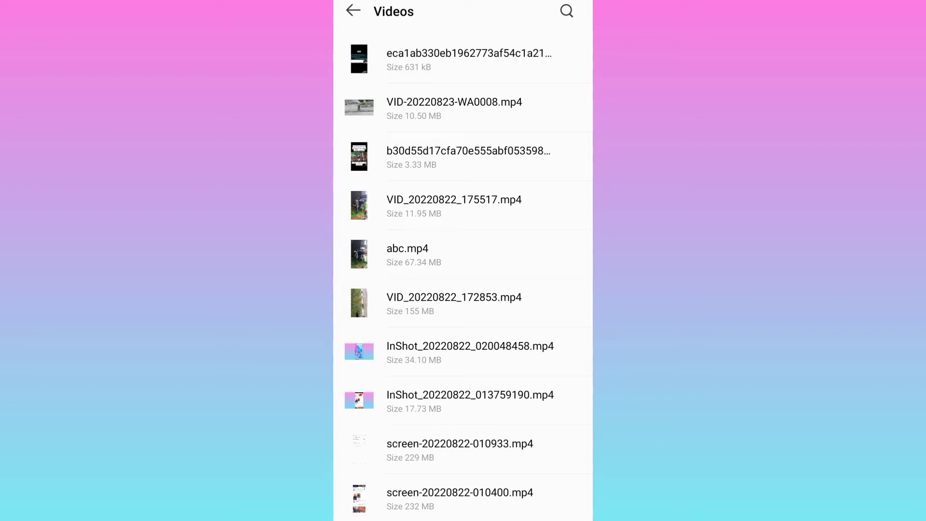
Rename the 67.34 MB video abc.mp4 to abc.mp3, confirming the extension change.
left_click(463, 254)
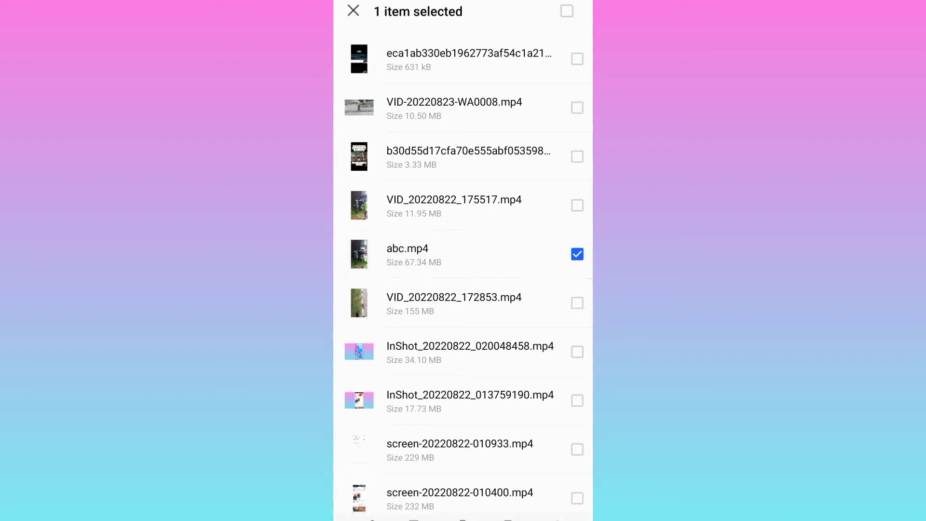
scroll(463, 260, "down", 1)
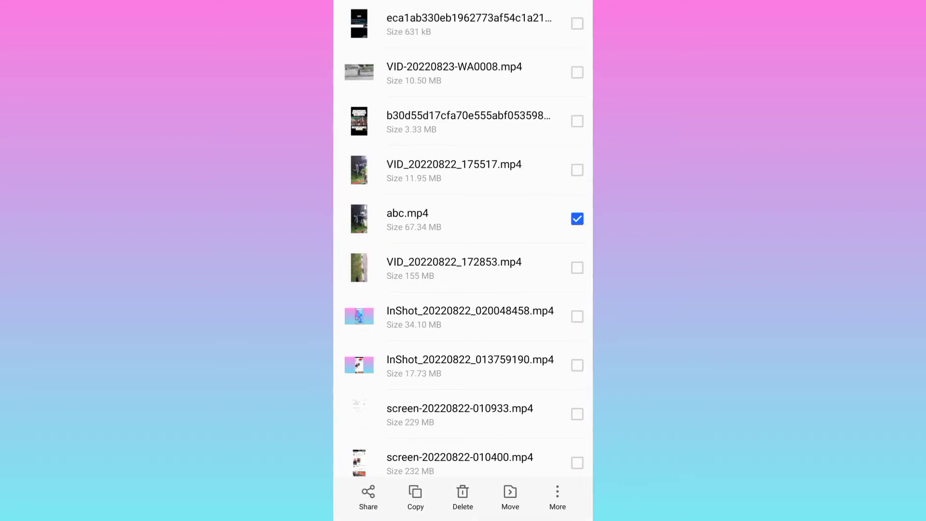
left_click(557, 498)
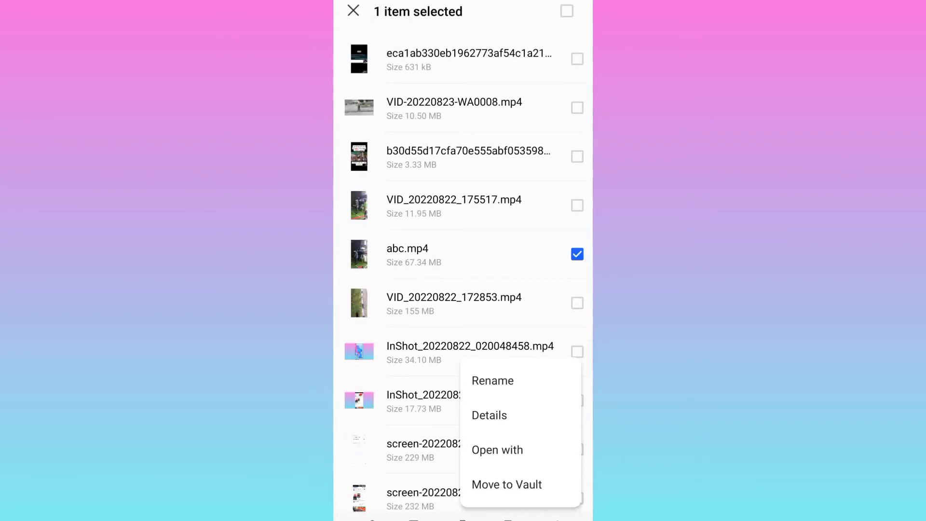
left_click(492, 381)
left_click(401, 246)
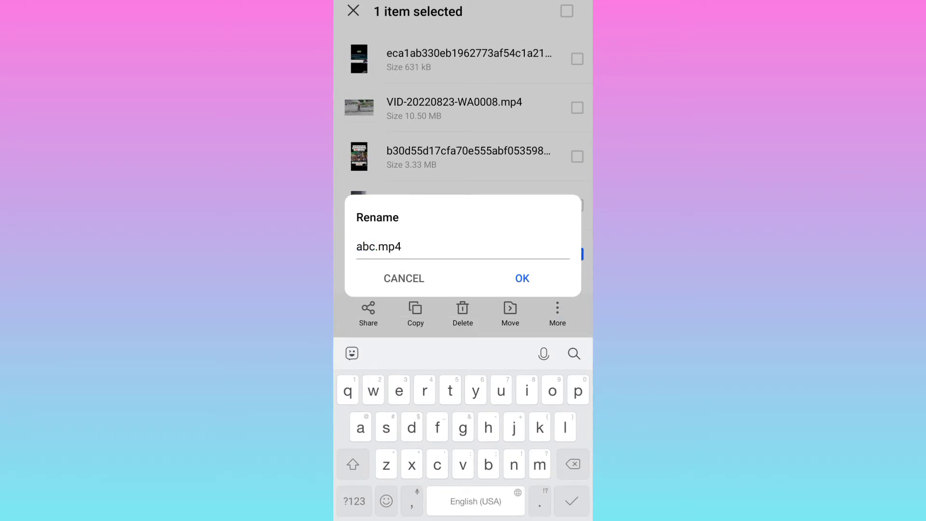
key("BackSpace")
left_click(353, 501)
type("3")
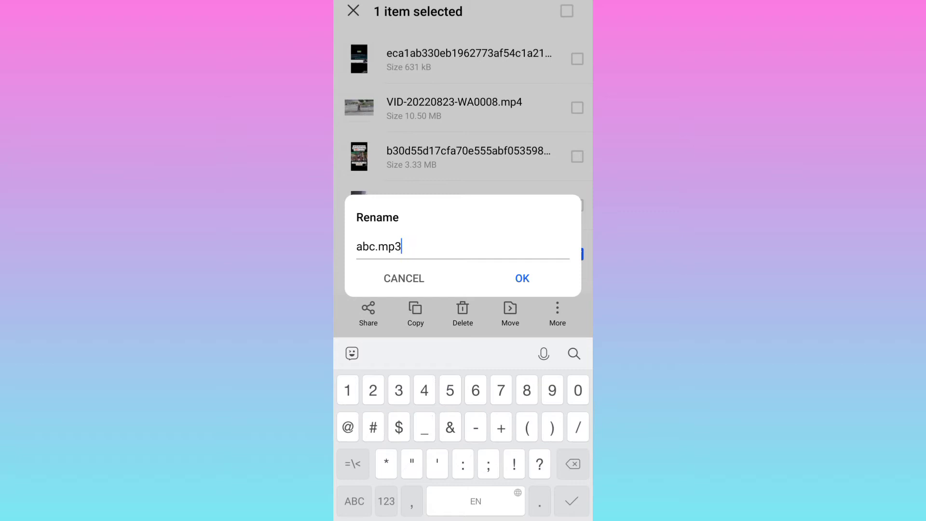
left_click(522, 278)
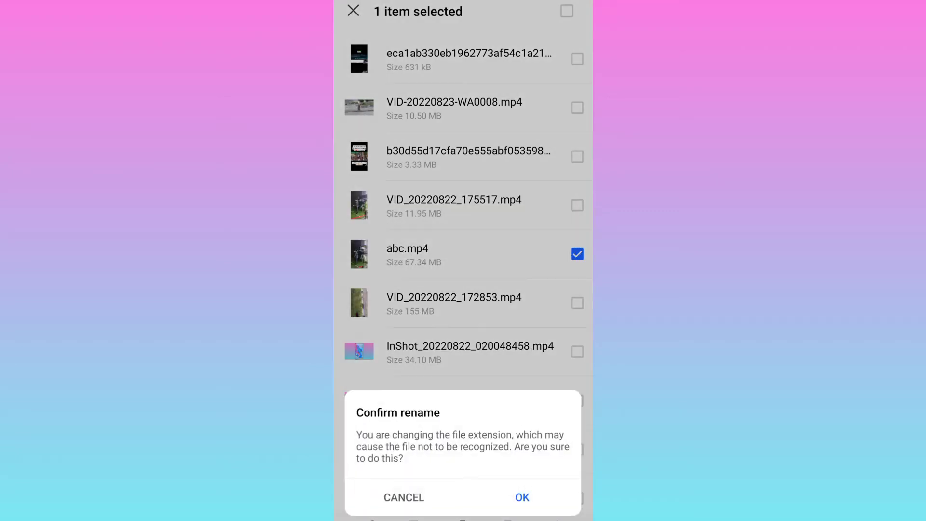
left_click(521, 497)
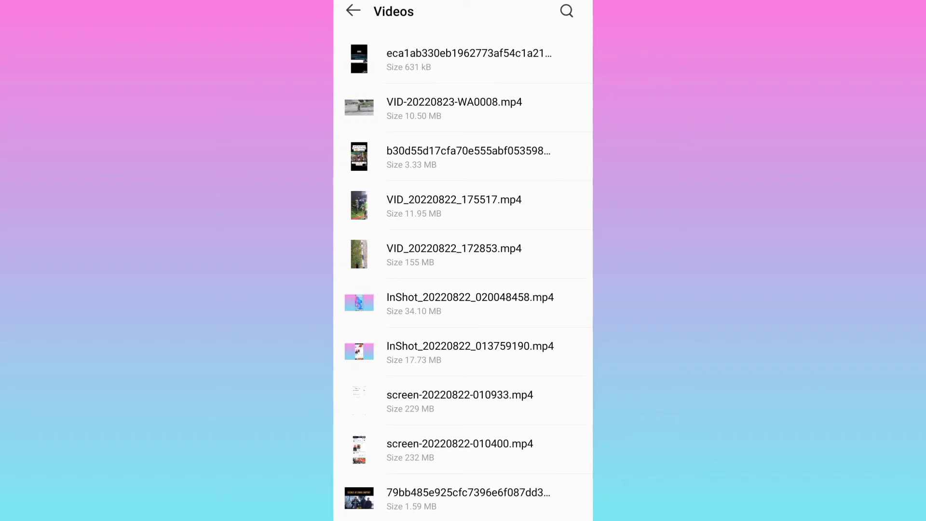
Go from the File Manager home to the Audio list and play abc.mp3.
left_click(353, 11)
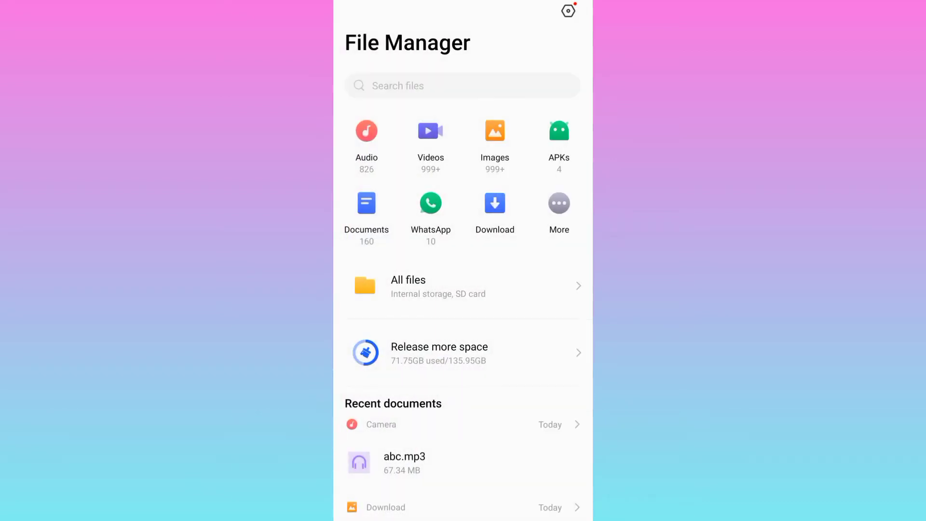
left_click(366, 141)
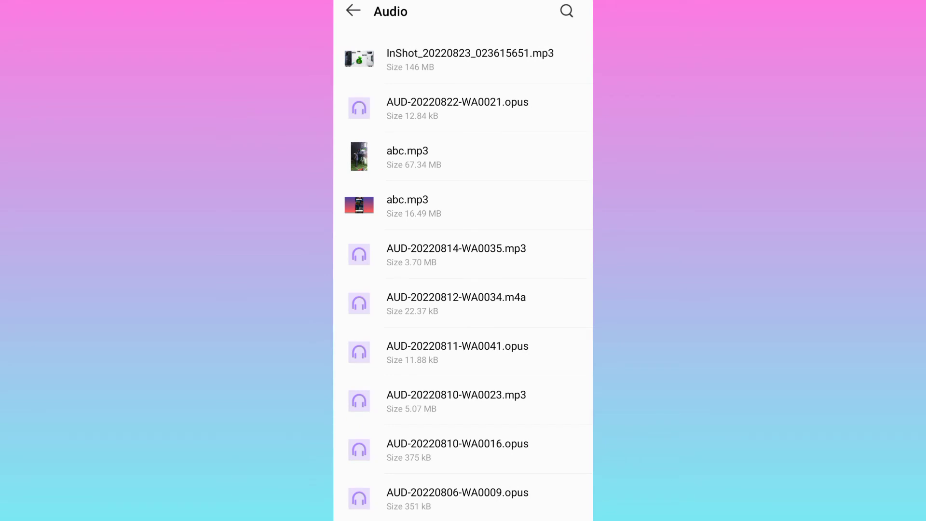
left_click(463, 156)
left_click(463, 157)
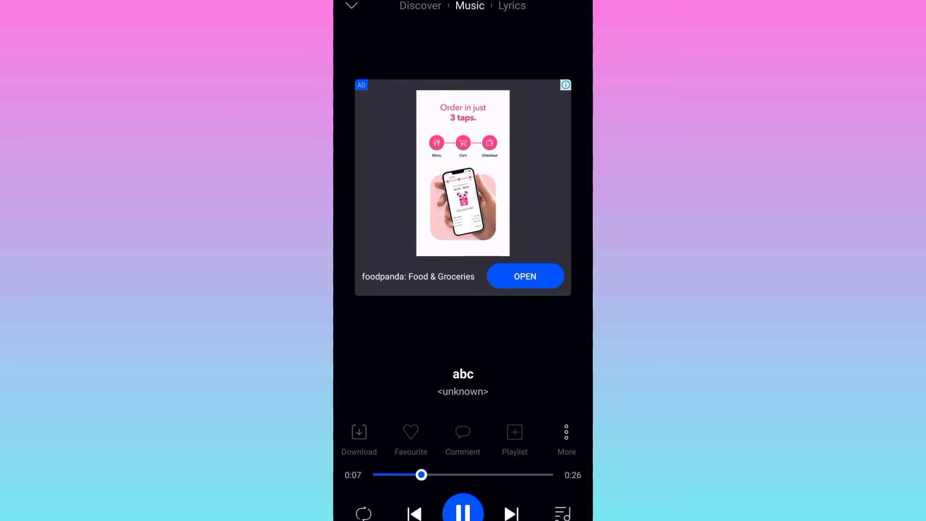
Pause the abc track at 0:08 and return to the home screen.
left_click(464, 511)
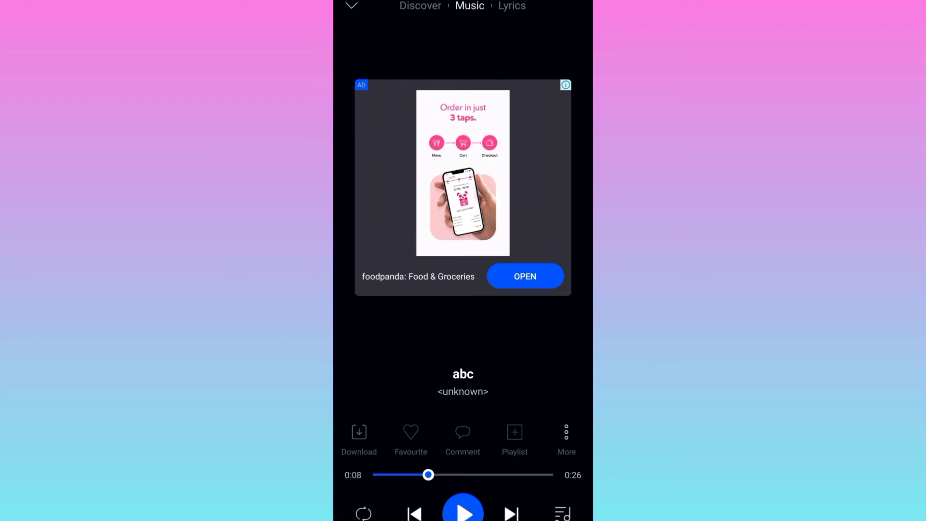
key("Home")
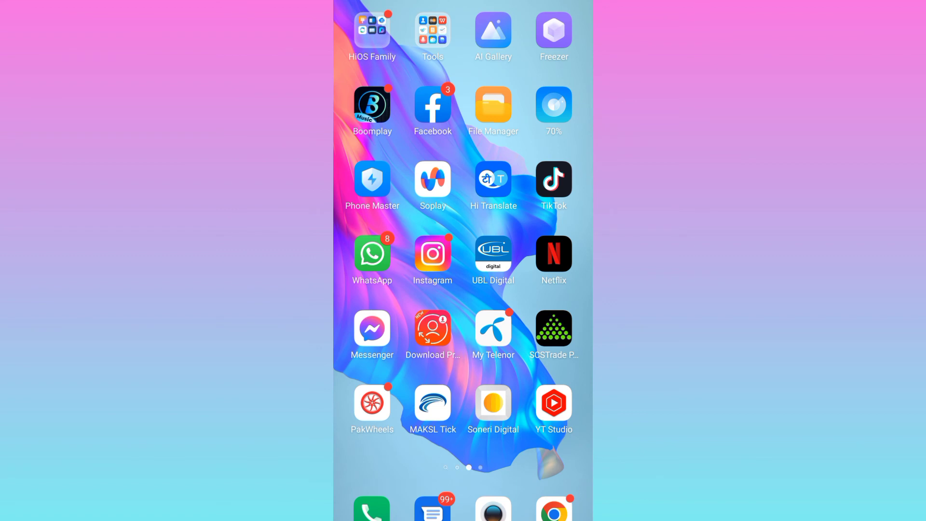